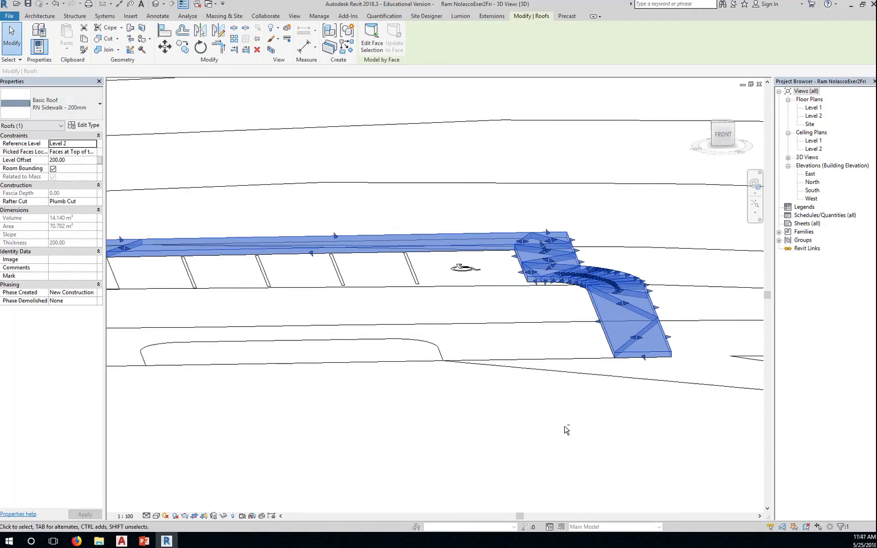
# Orbit the parking model, checking the sidewalk roof's 200.00 level offset and the parking stripes.
pyautogui.keyDown('shift'); pyautogui.moveTo(567, 429); pyautogui.dragTo(512, 437, button='middle'); pyautogui.keyUp('shift')
pyautogui.click(80, 161)
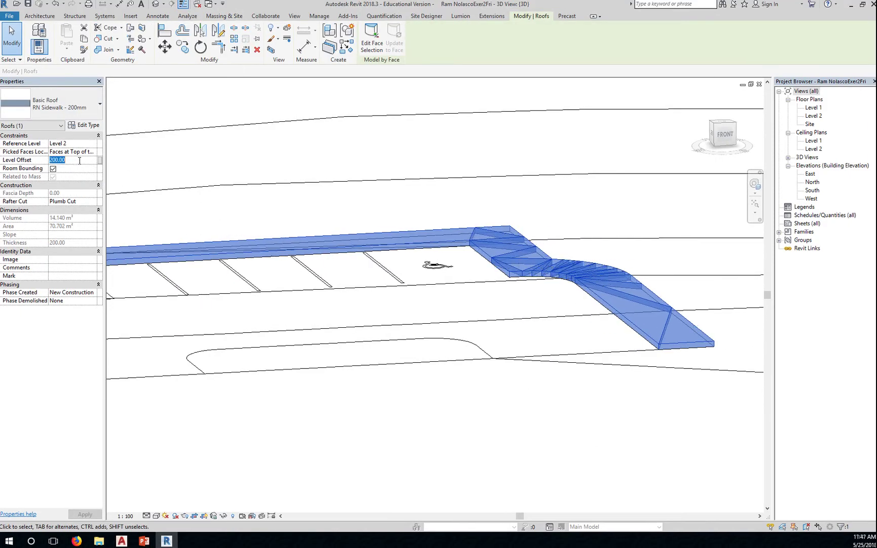
pyautogui.scroll(5, 520, 286)
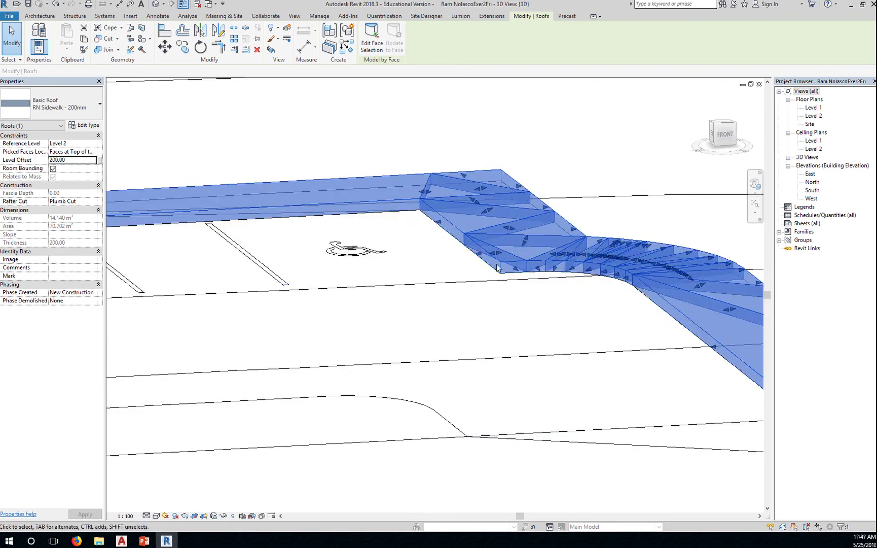
pyautogui.click(486, 336)
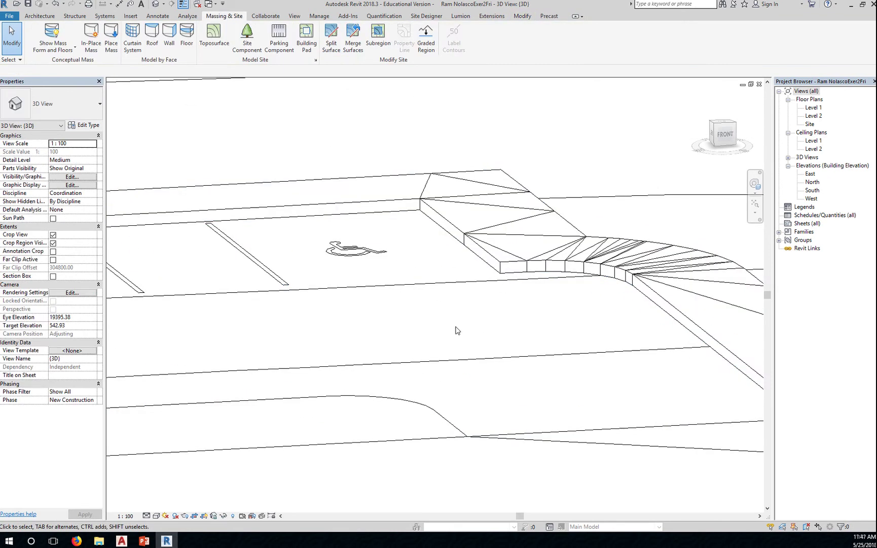
pyautogui.scroll(-5, 457, 330)
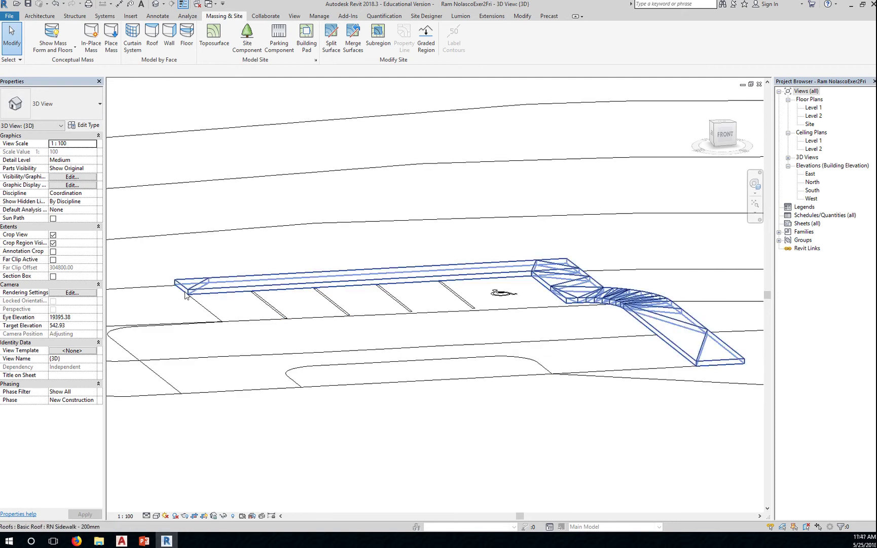
pyautogui.keyDown('shift'); pyautogui.moveTo(186, 296); pyautogui.dragTo(262, 385, button='middle'); pyautogui.keyUp('shift')
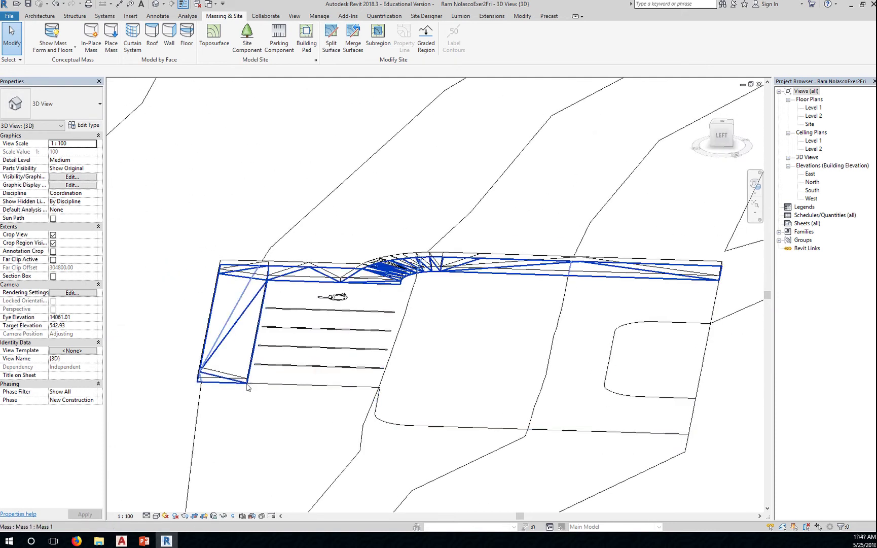
pyautogui.scroll(5, 247, 387)
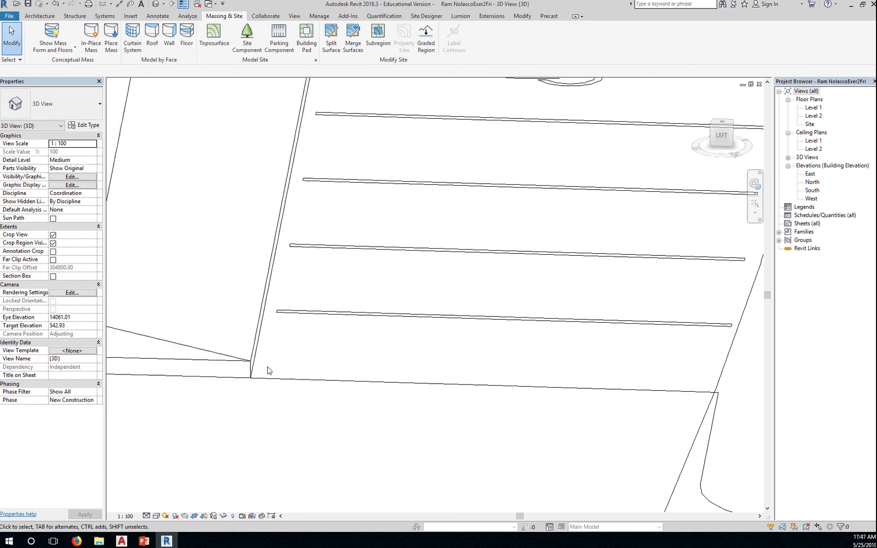
pyautogui.keyDown('shift'); pyautogui.moveTo(300, 420); pyautogui.dragTo(390, 400, button='middle'); pyautogui.keyUp('shift')
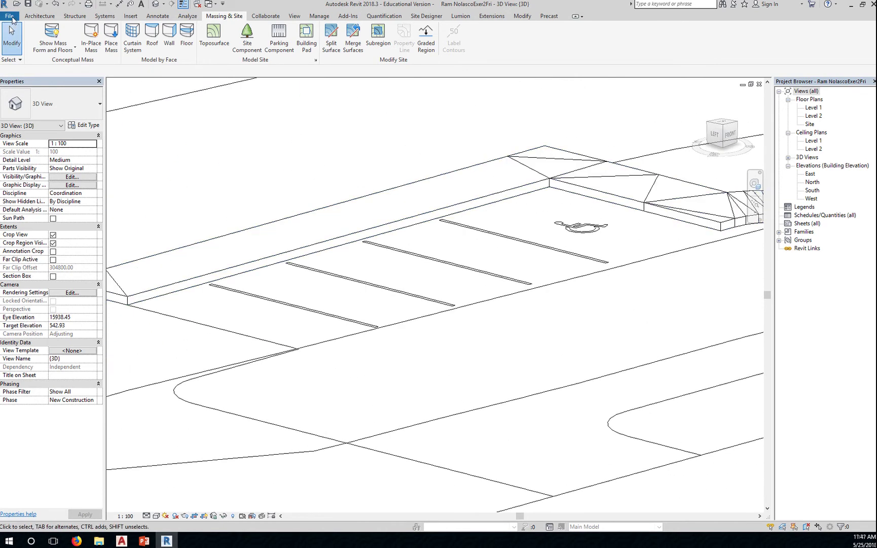
# Choose File > New > Family to bring up the family template chooser.
pyautogui.click(12, 18)
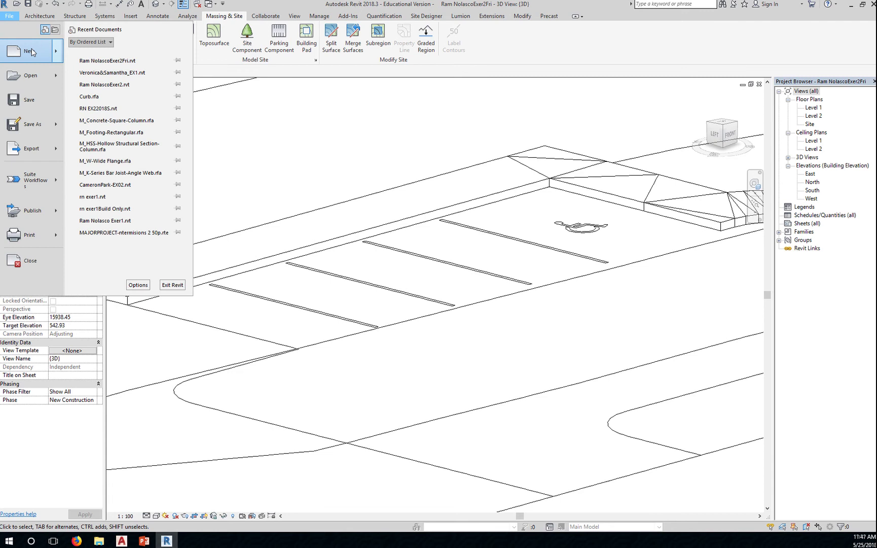
pyautogui.moveTo(32, 52)
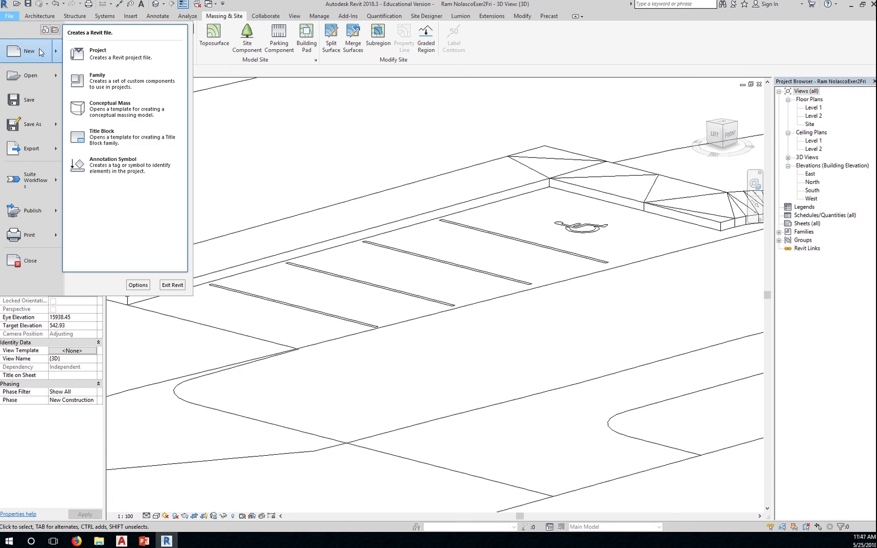
pyautogui.click(123, 89)
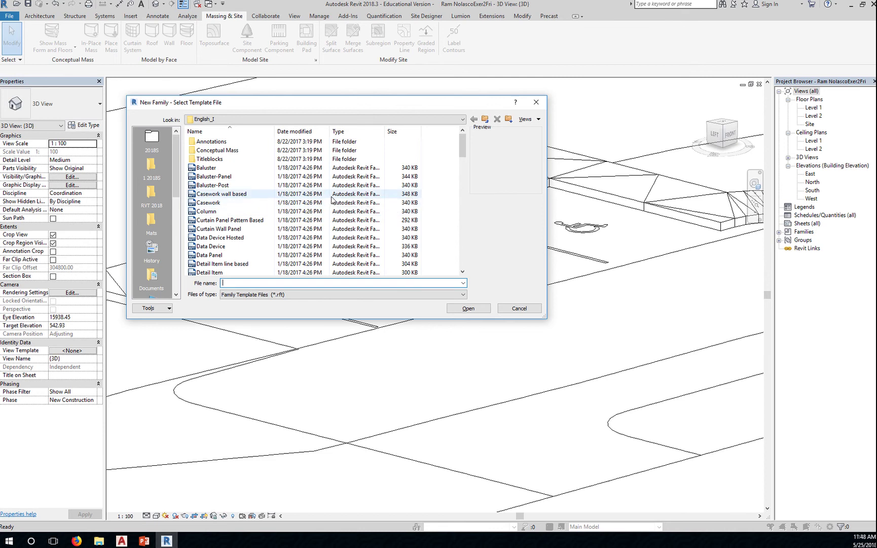
# Browse to Family Templates > English and create the new family from Metric Profile.rft.
pyautogui.click(462, 119)
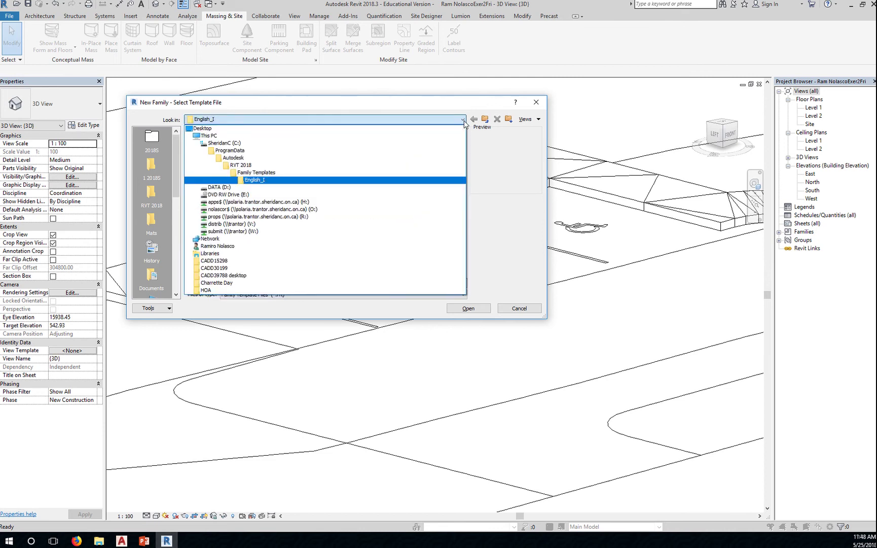
pyautogui.click(284, 172)
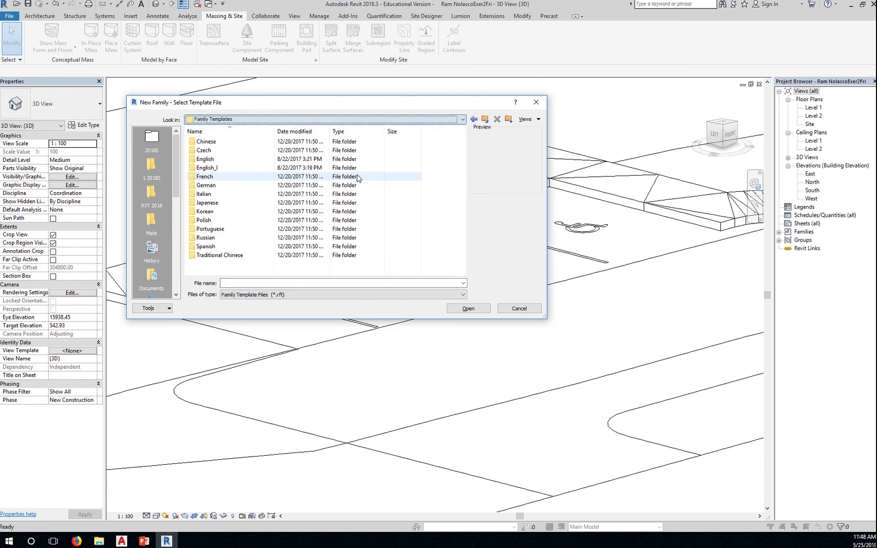
pyautogui.click(231, 160)
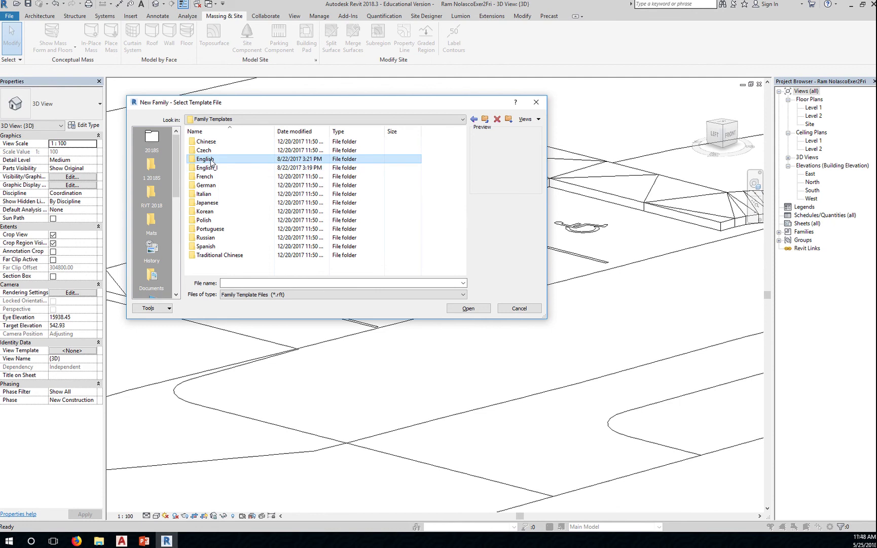
pyautogui.doubleClick(210, 160)
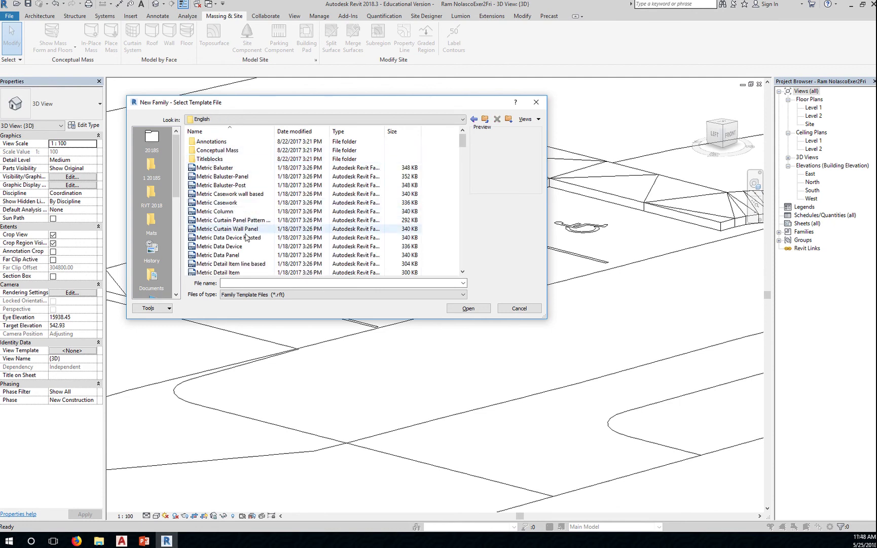
pyautogui.scroll(-5, 253, 223)
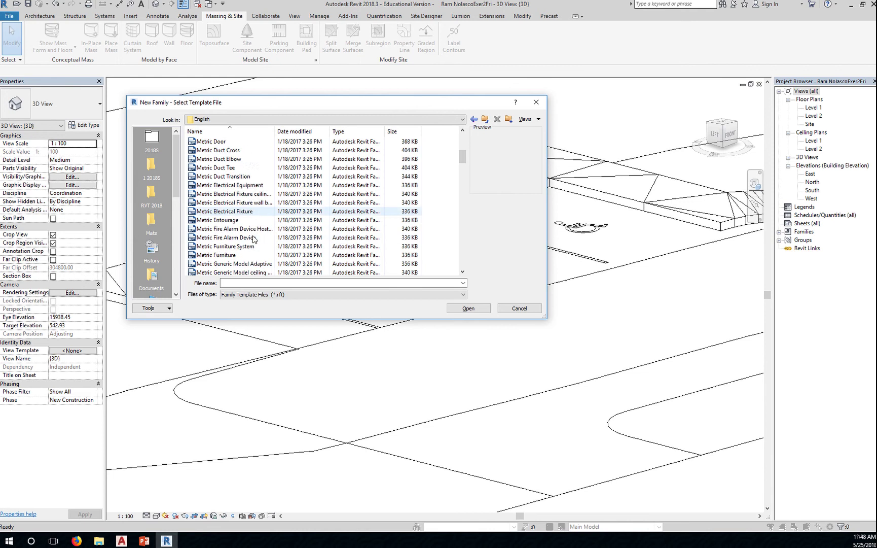
pyautogui.scroll(-8, 252, 238)
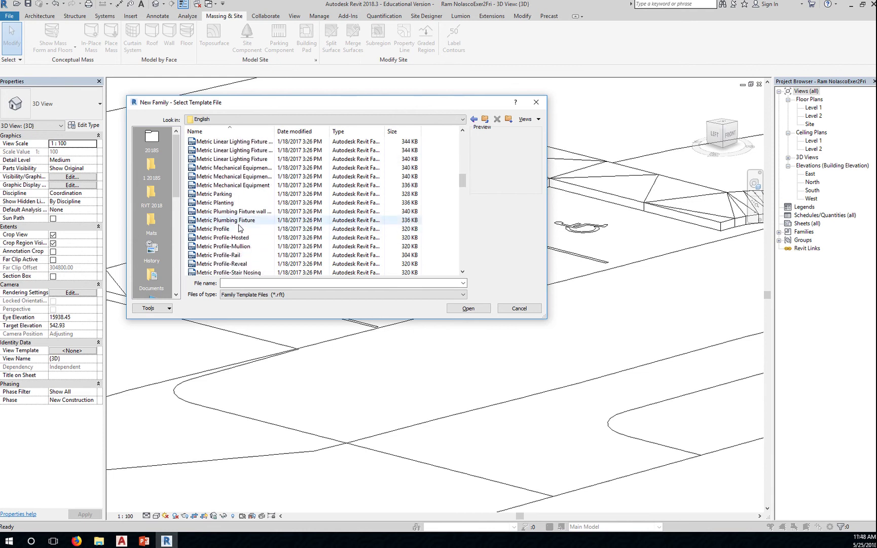
pyautogui.click(248, 229)
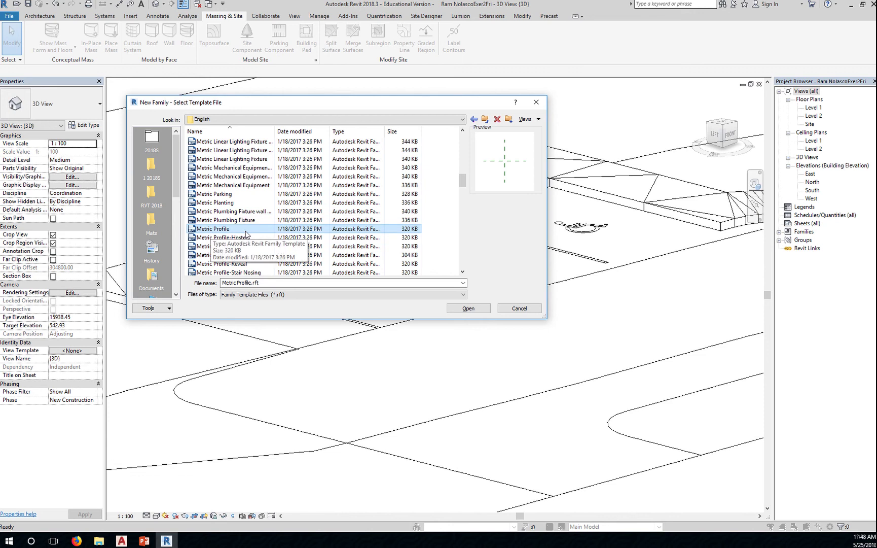
pyautogui.click(464, 310)
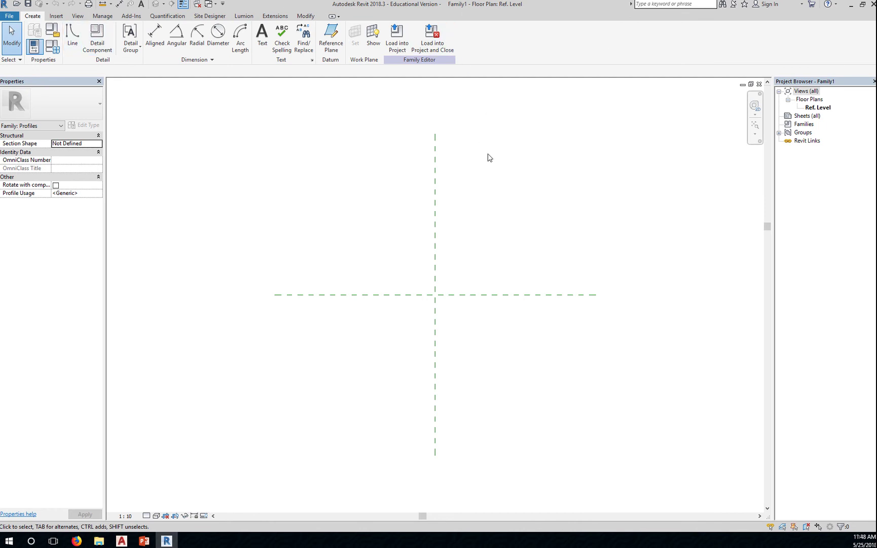
# Activate the Line tool so new profile lines go on the Profiles subcategory.
pyautogui.click(73, 48)
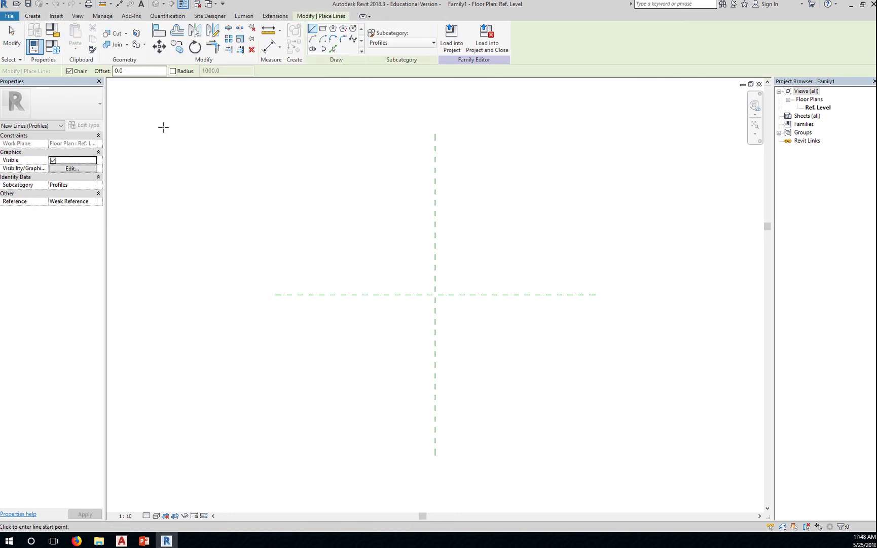
pyautogui.click(32, 16)
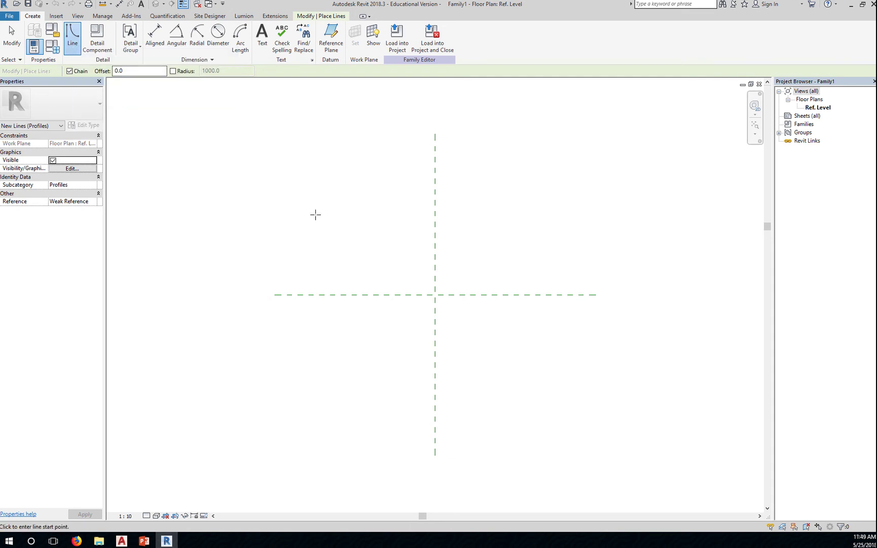
# Draw a chained 150 × 200 rectangle from the reference-plane intersection, closing it at the start point.
pyautogui.scroll(3, 443, 312)
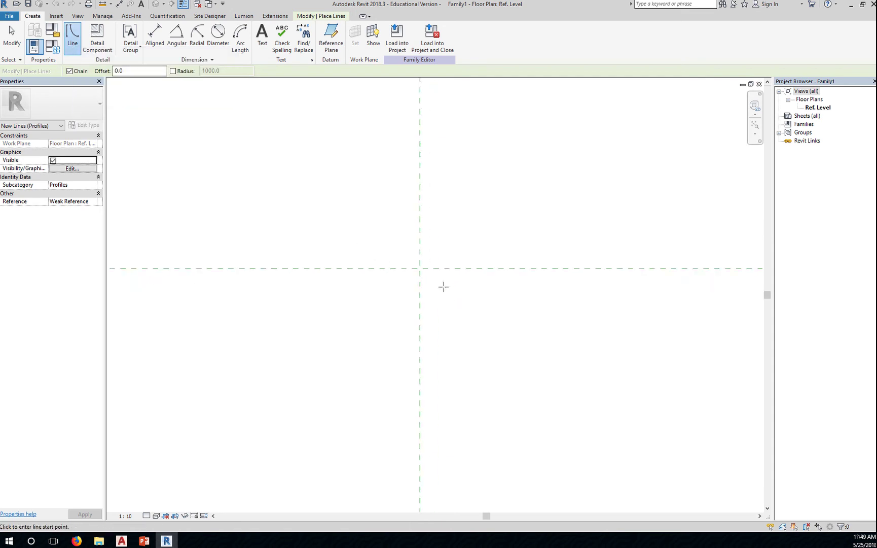
pyautogui.click(420, 268)
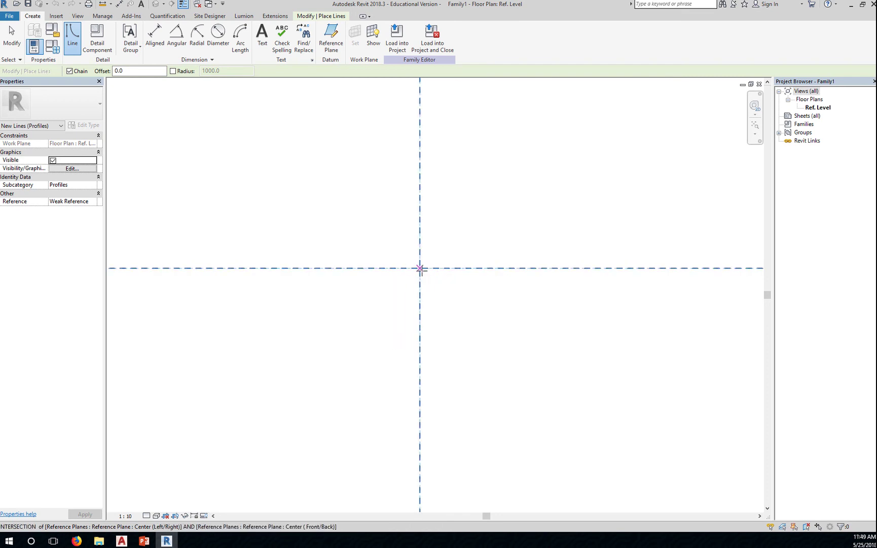
pyautogui.click(420, 268)
pyautogui.click(504, 268)
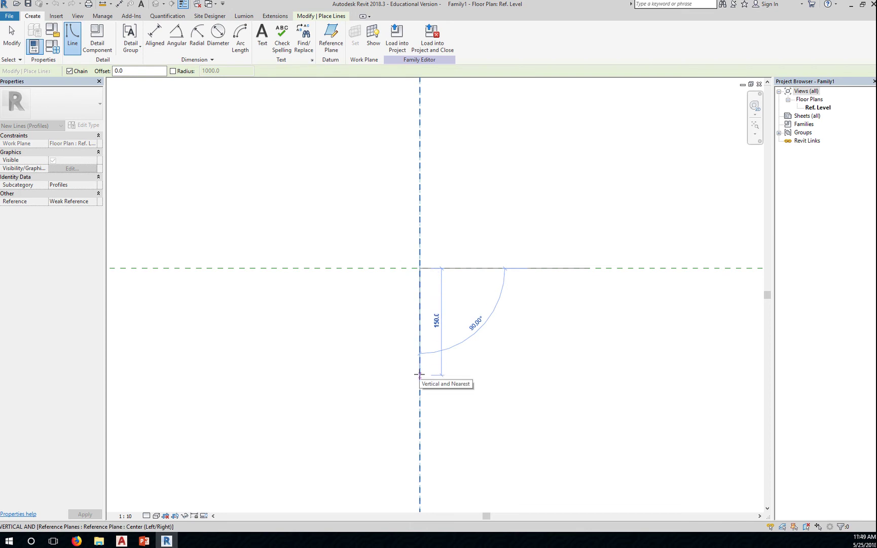
pyautogui.write('2')
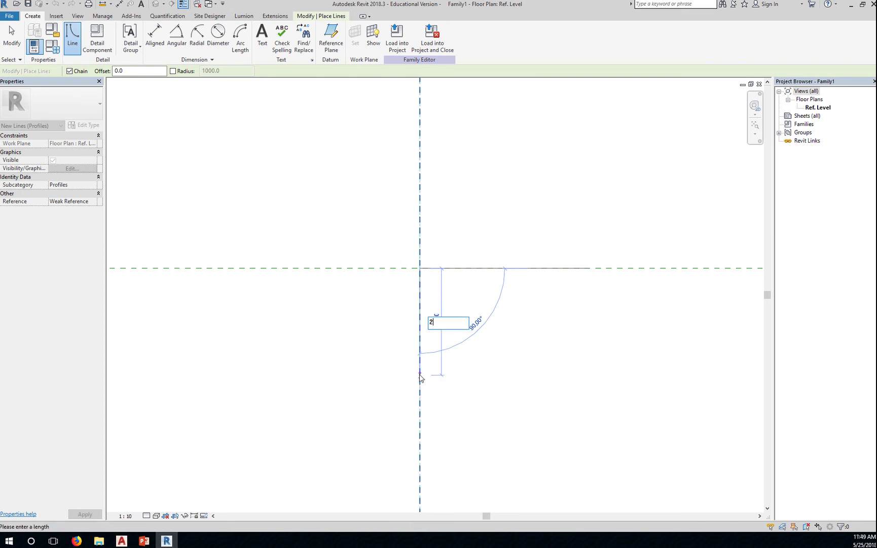
pyautogui.write('00')
pyautogui.press('Return')
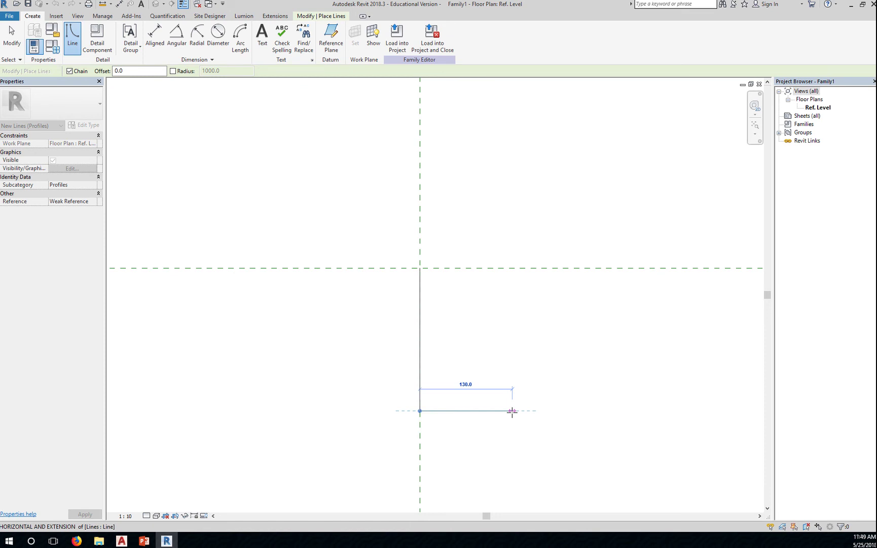
pyautogui.write('150')
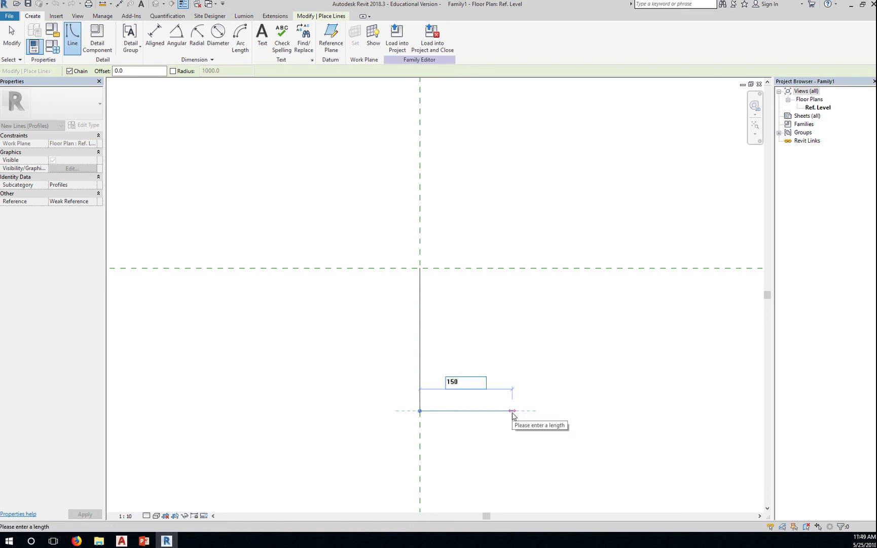
pyautogui.press('Return')
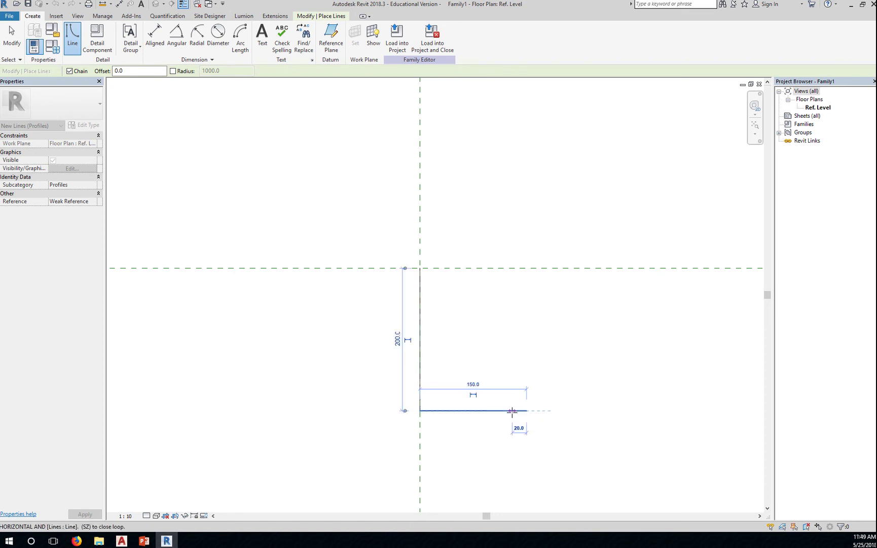
pyautogui.click(526, 267)
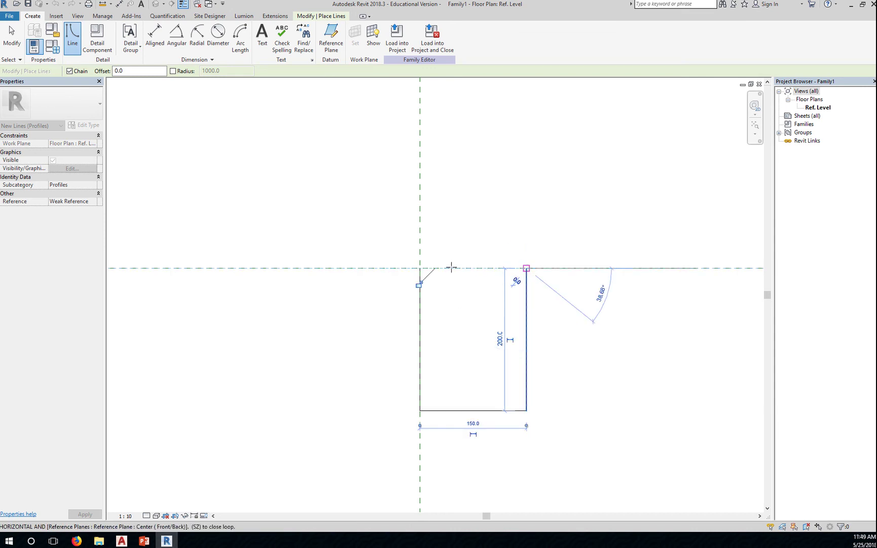
pyautogui.click(420, 267)
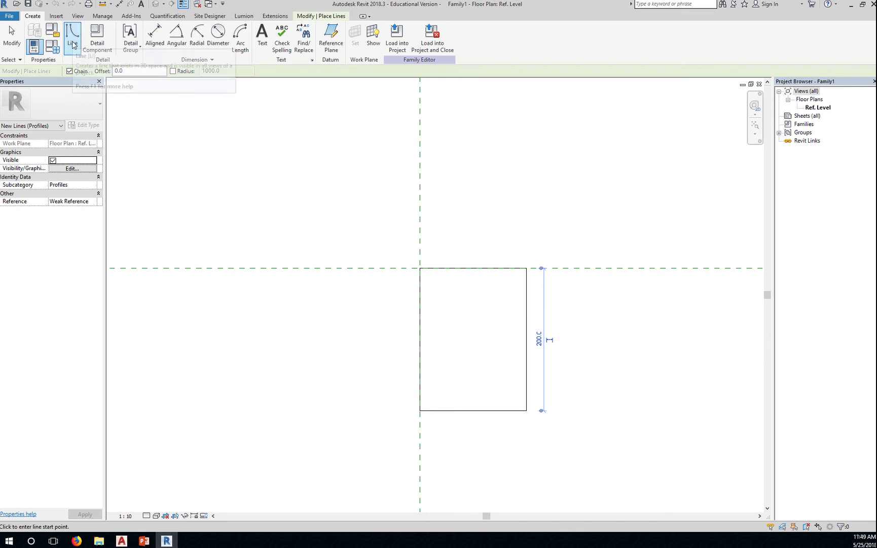
# Switch between Create and Modify | Place Lines to show the Draw panel tools.
pyautogui.click(317, 17)
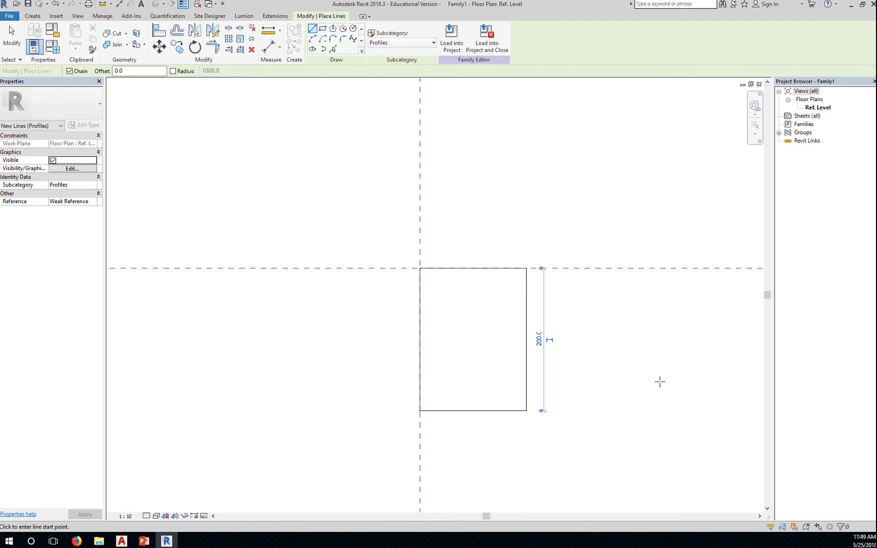
pyautogui.click(33, 16)
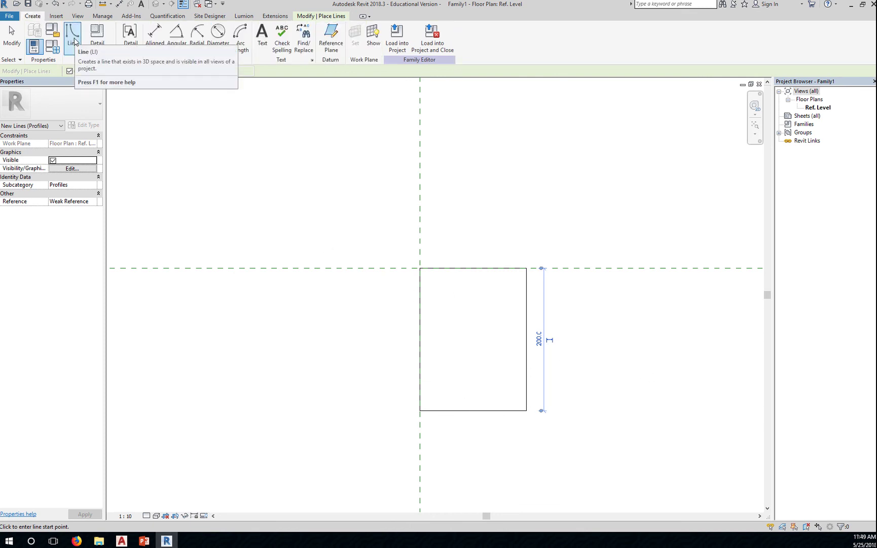
pyautogui.click(325, 16)
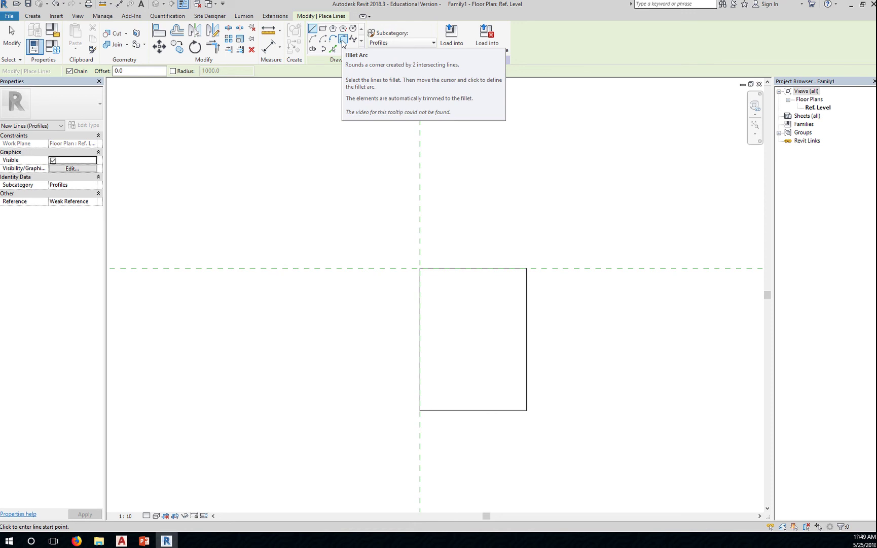
# Fillet the corner between the right and top lines, setting the arc radius to 100.
pyautogui.click(343, 42)
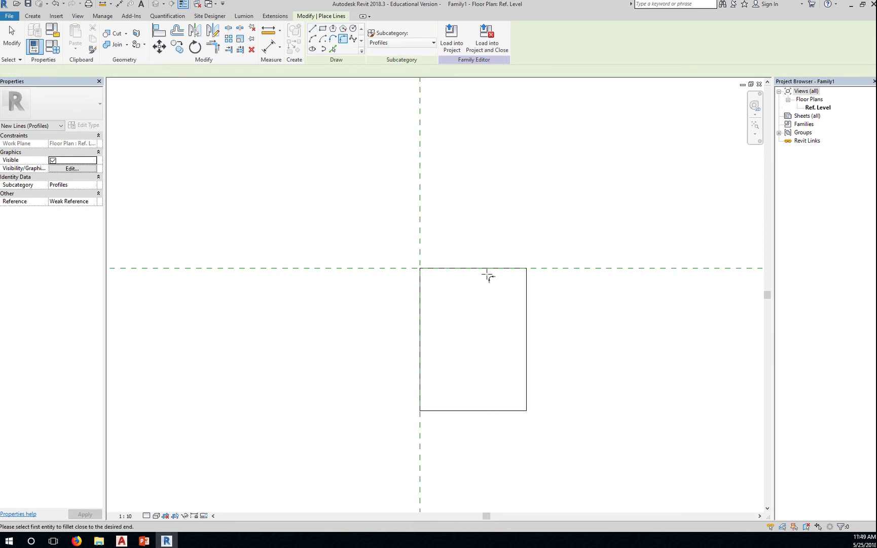
pyautogui.click(525, 335)
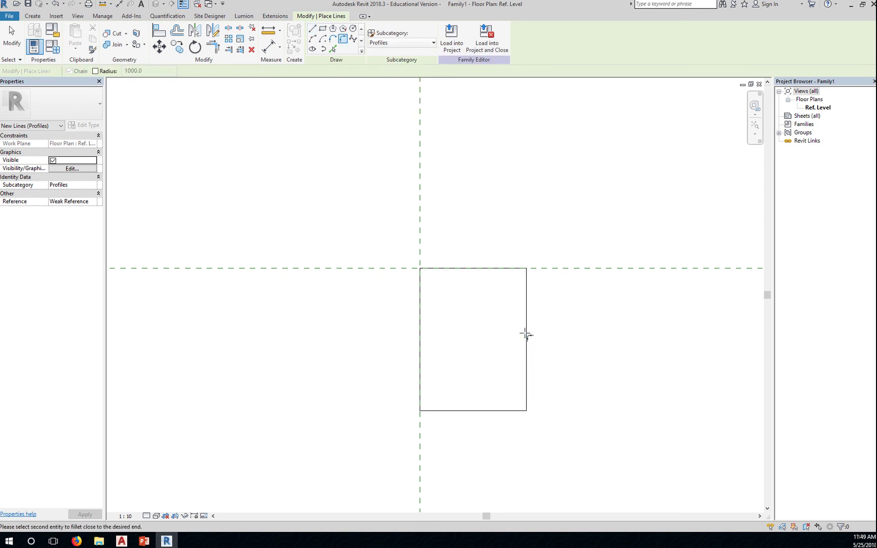
pyautogui.click(492, 269)
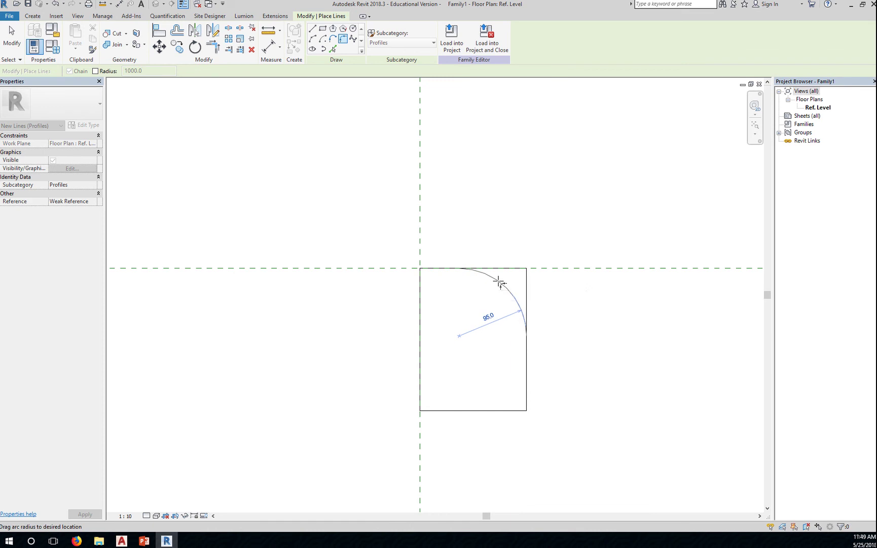
pyautogui.click(499, 282)
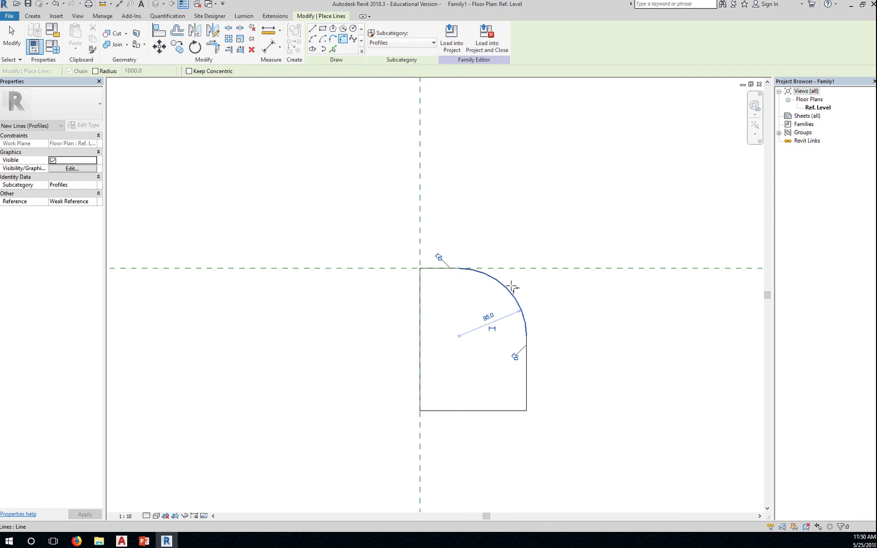
pyautogui.click(486, 318)
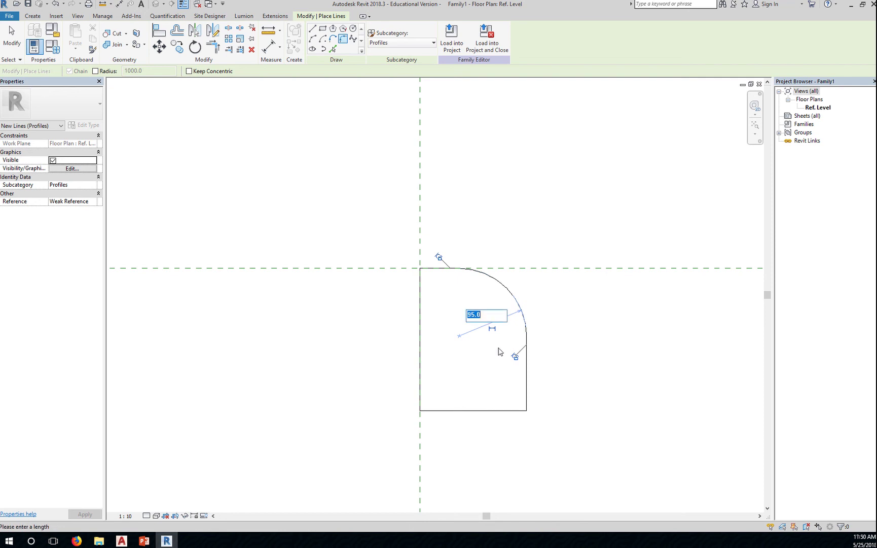
pyautogui.write('100')
pyautogui.press('Return')
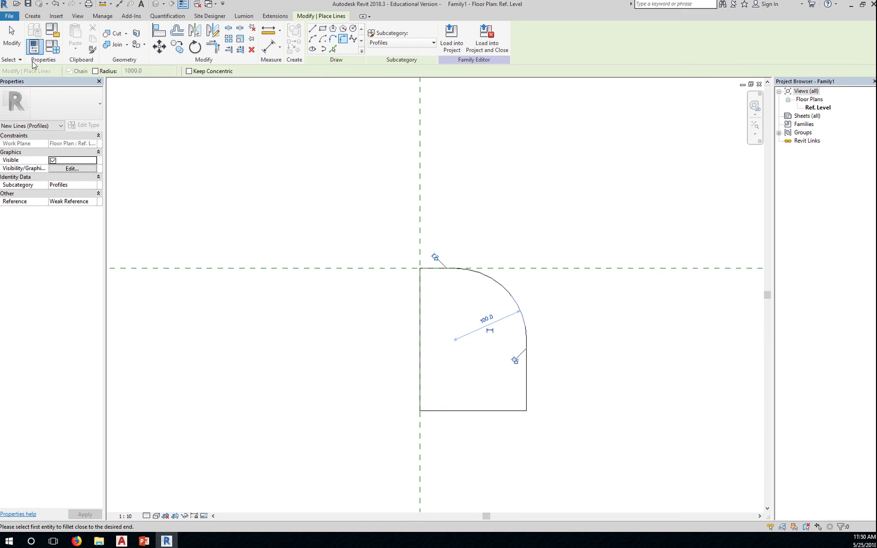
# Exit line drawing with Modify, then open and dismiss the File menu without choosing anything.
pyautogui.click(12, 38)
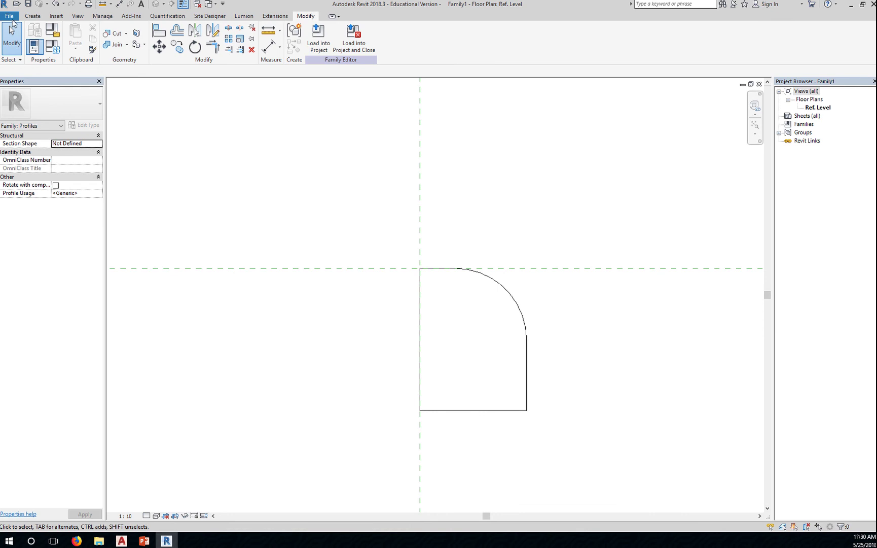
pyautogui.click(11, 17)
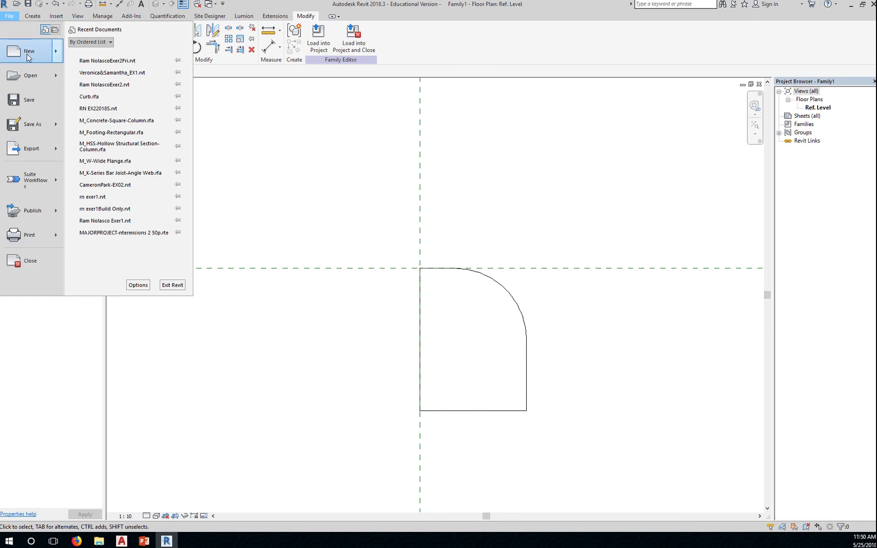
pyautogui.moveTo(29, 57)
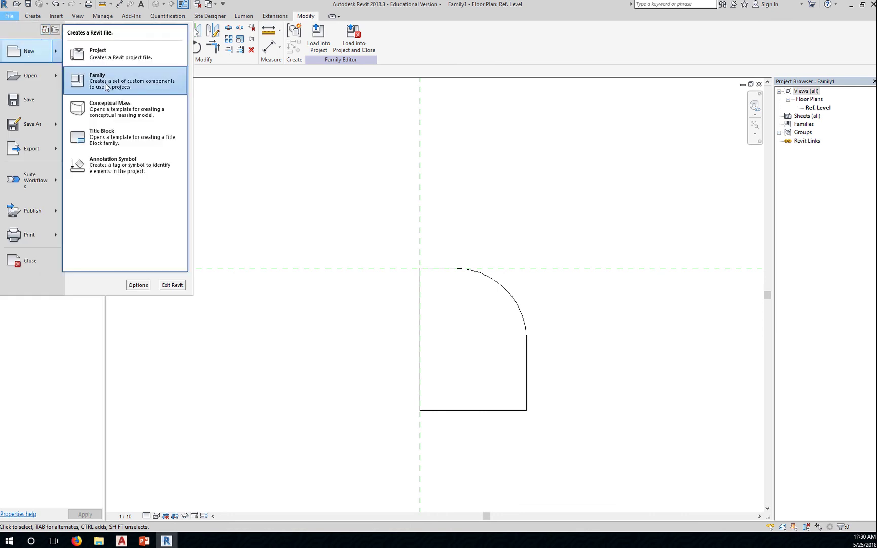
pyautogui.click(399, 113)
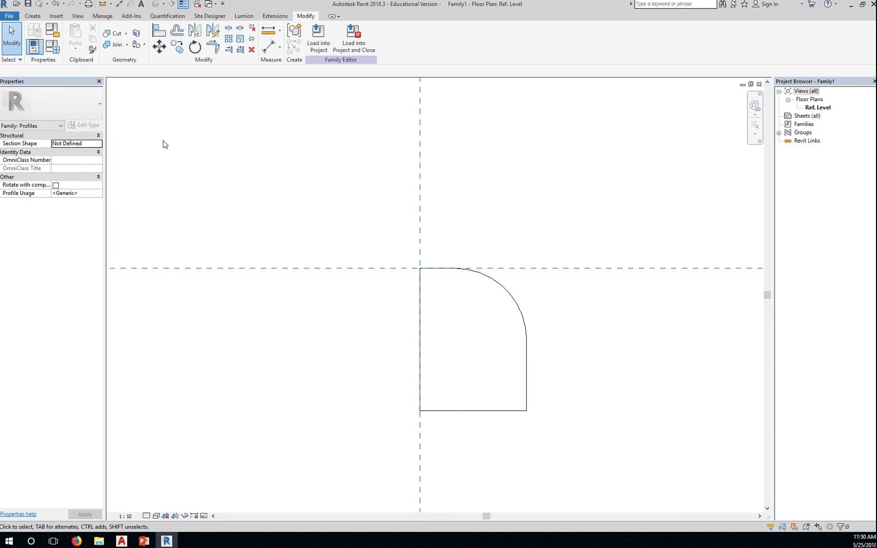
# Start the Line tool again and switch between Create and Modify | Place Lines.
pyautogui.click(32, 16)
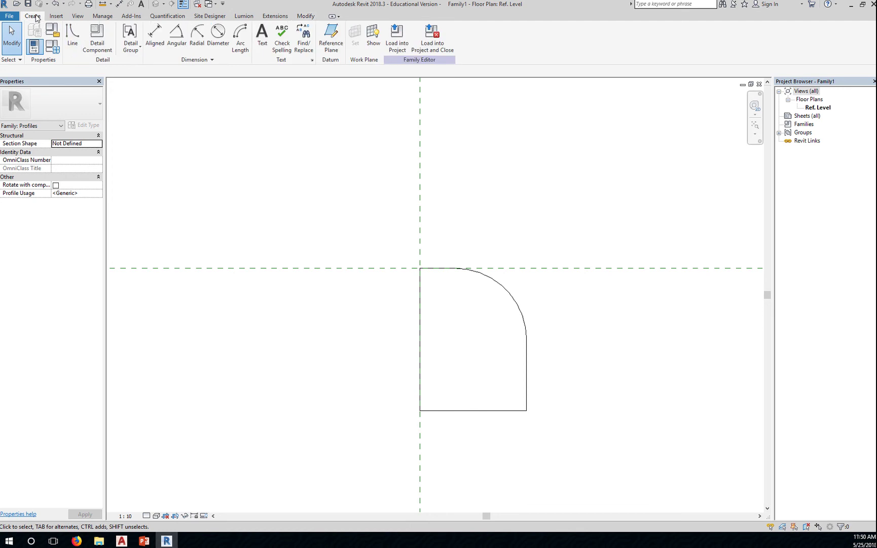
pyautogui.click(72, 34)
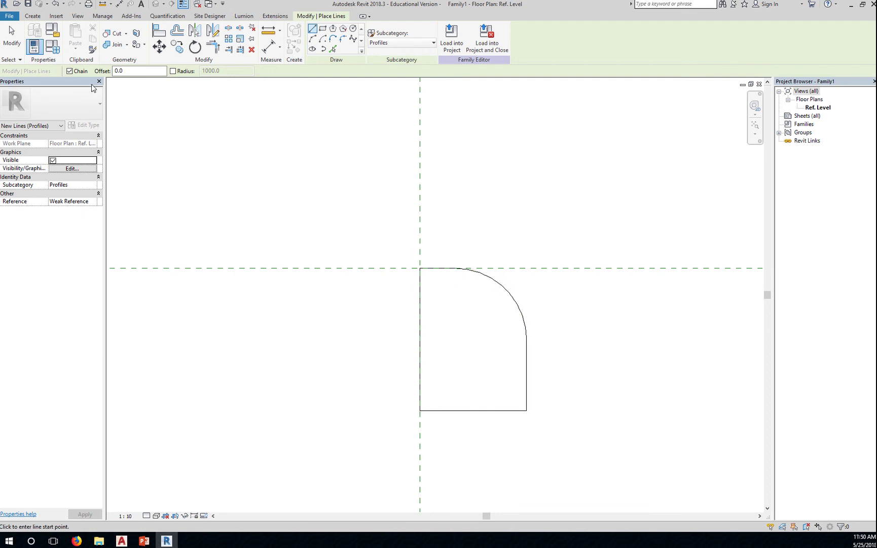
pyautogui.click(34, 17)
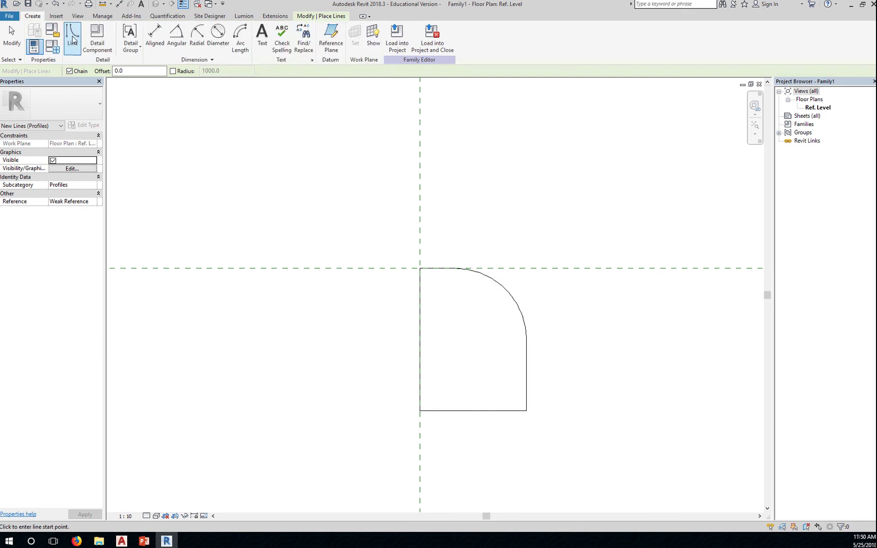
pyautogui.click(305, 17)
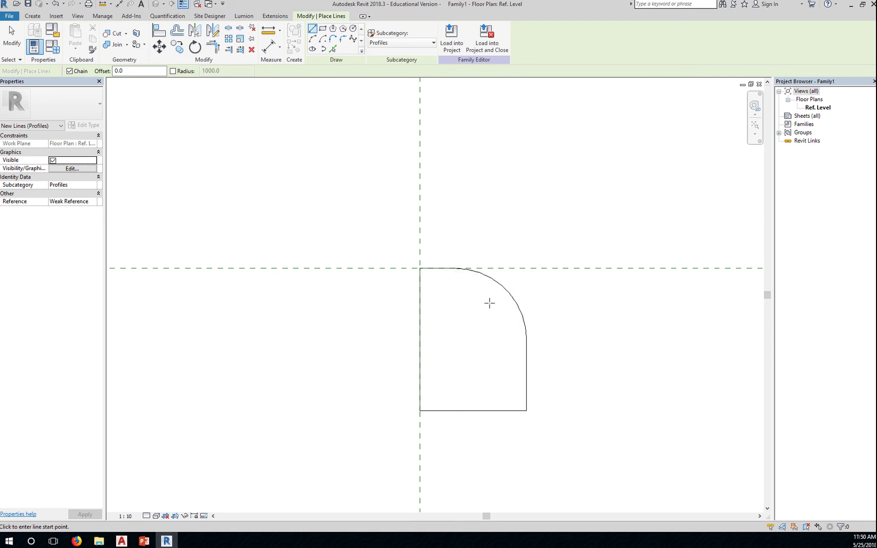
# Stop drawing, select the fillet arc and open its radius dimension, which reads 100.0.
pyautogui.click(12, 38)
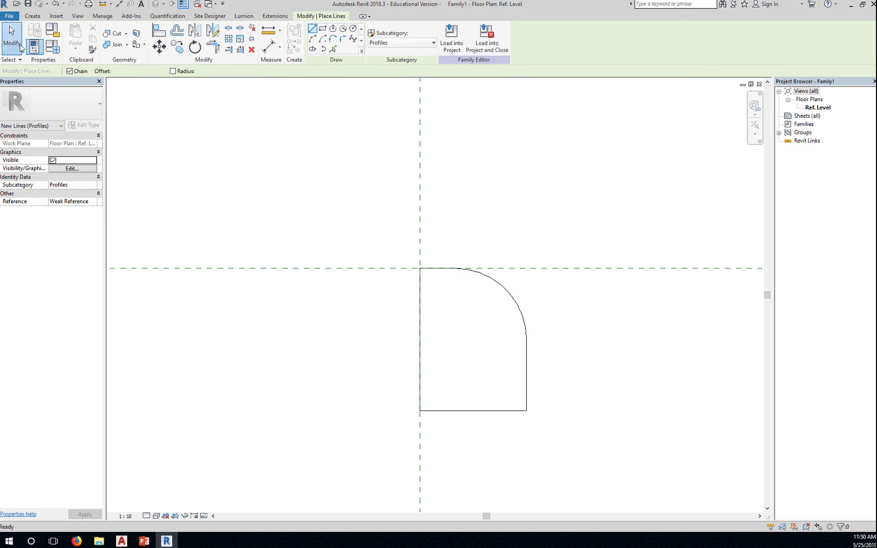
pyautogui.click(507, 294)
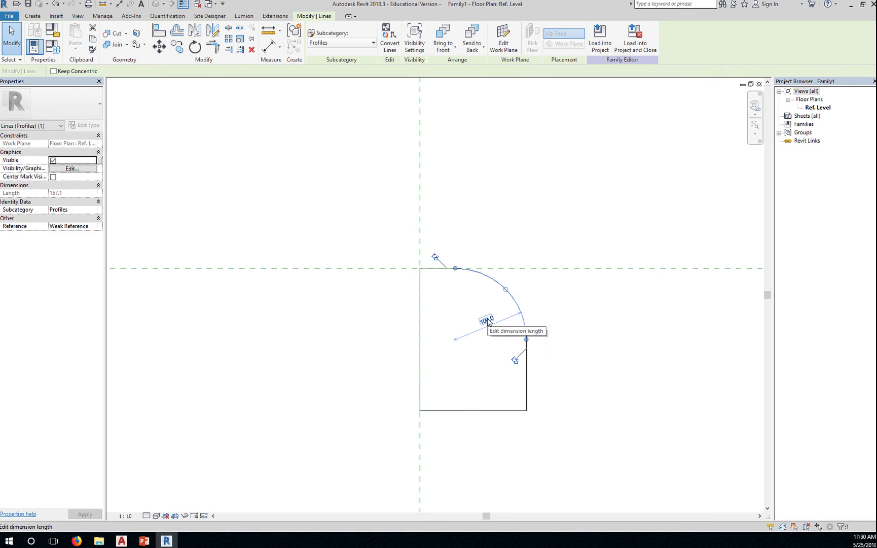
pyautogui.click(488, 321)
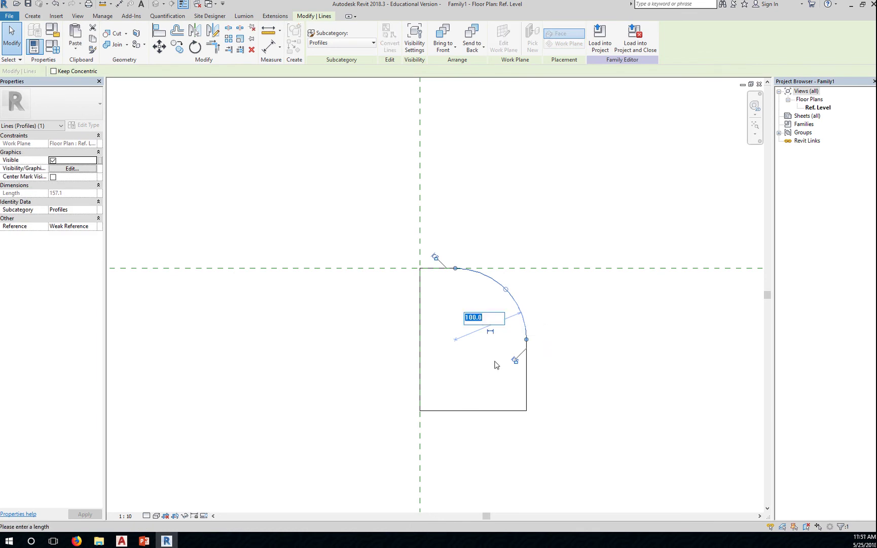